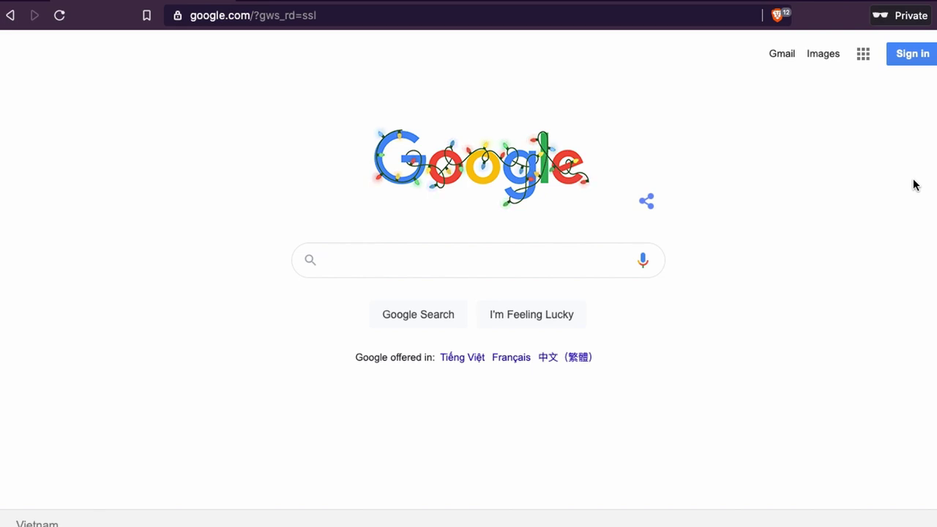
# - Run a Google search for 'tmview'
pyautogui.write('rm')
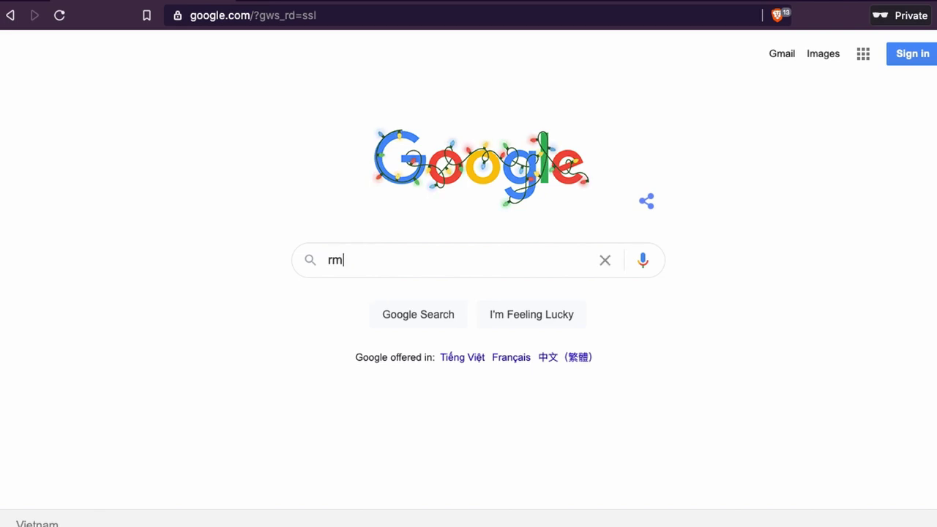
pyautogui.write('mview')
pyautogui.press('Return')
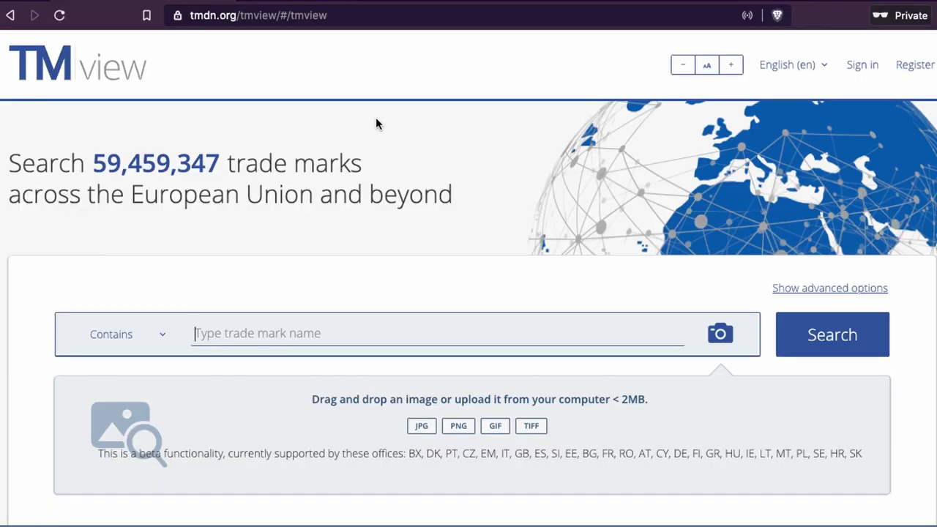
pyautogui.scroll(-5, 314, 314)
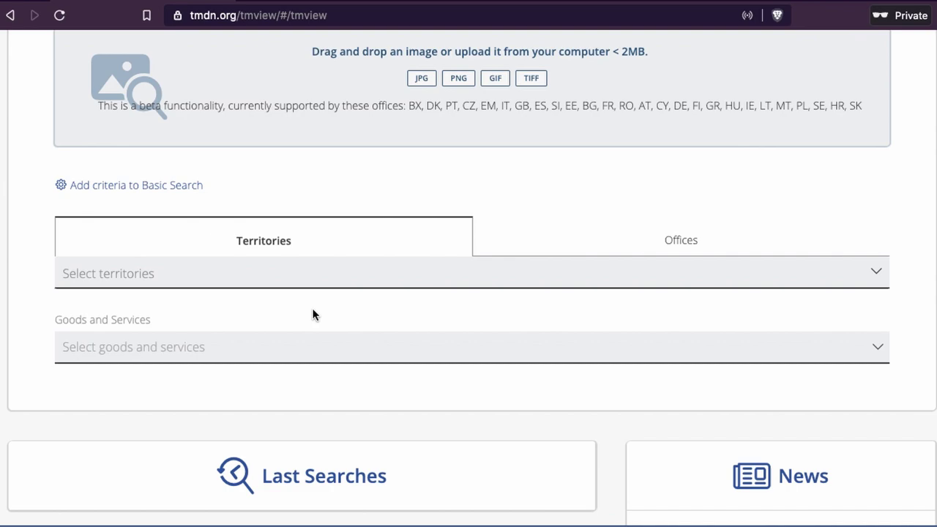
pyautogui.scroll(5, 452, 161)
pyautogui.scroll(-10, 448, 152)
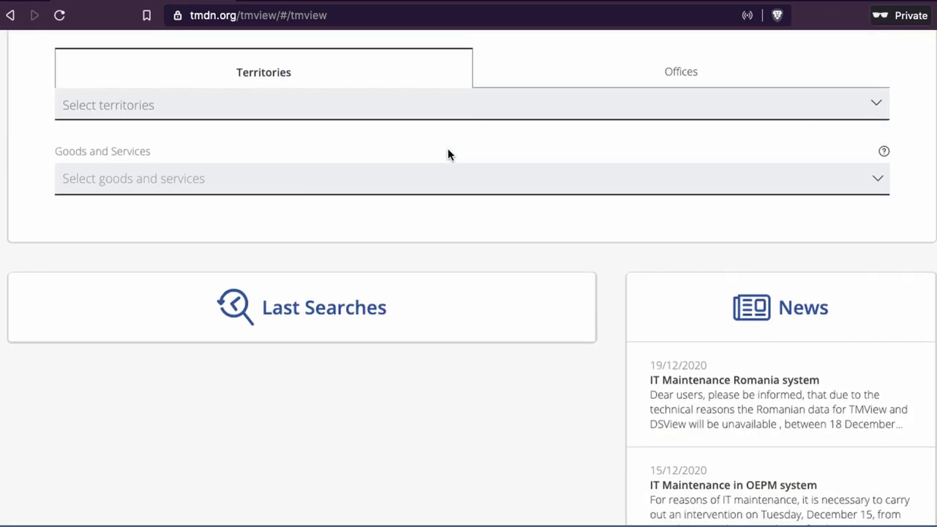
pyautogui.scroll(7, 447, 154)
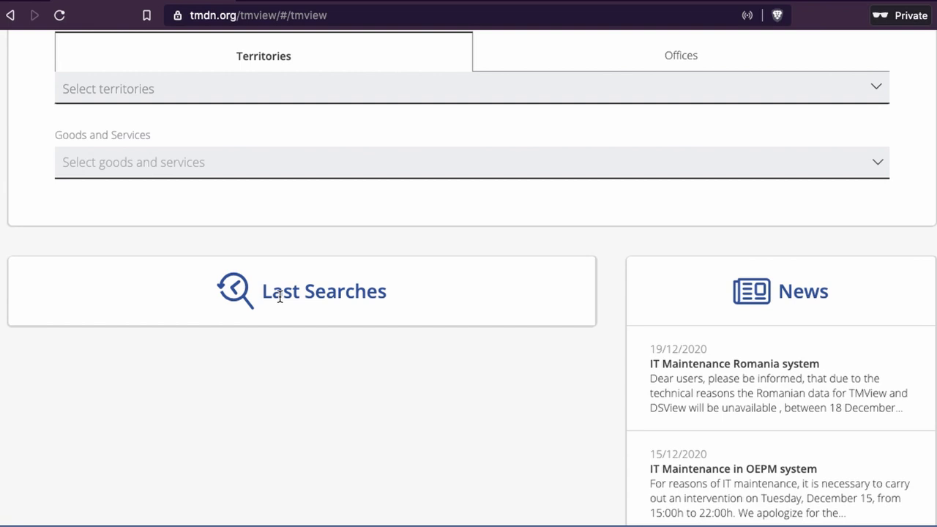
pyautogui.scroll(4, 279, 295)
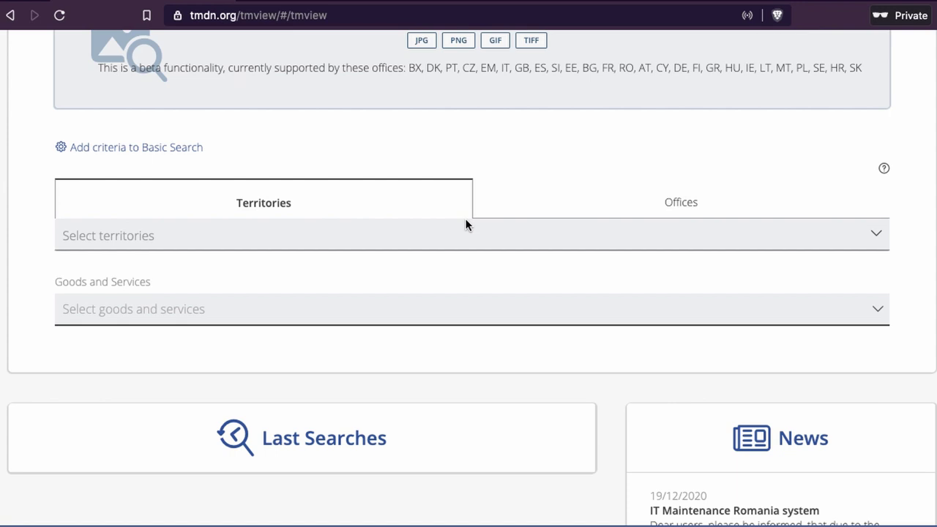
pyautogui.click(577, 210)
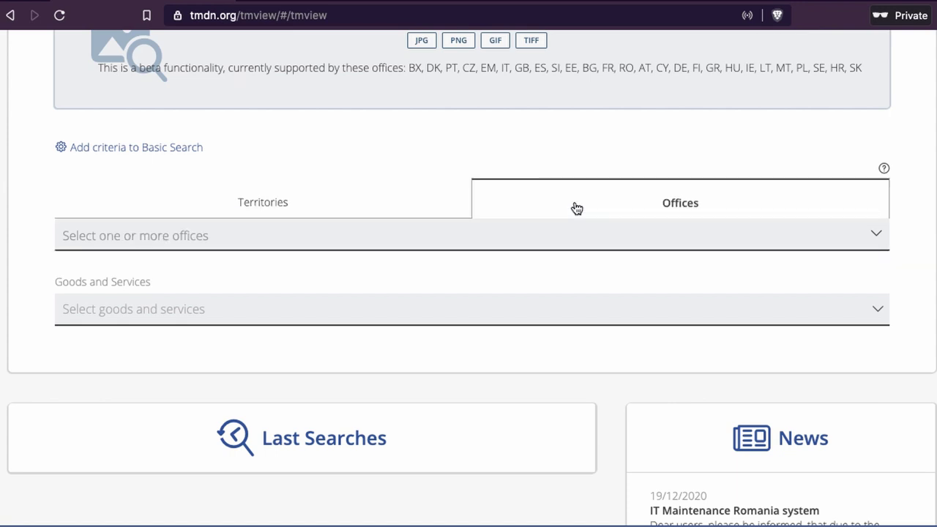
pyautogui.click(477, 234)
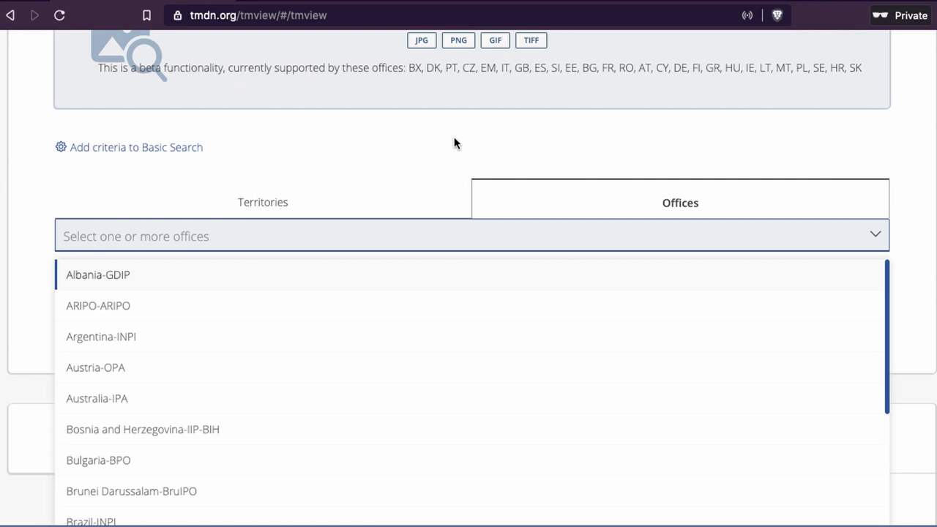
pyautogui.click(339, 211)
pyautogui.click(329, 235)
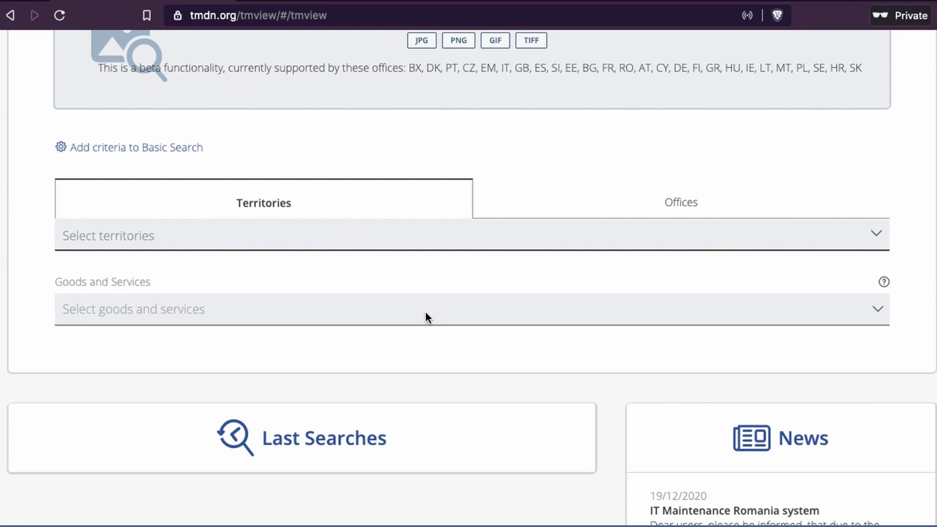
# - Browse the goods and services class list by scrolling down and back up
pyautogui.click(427, 317)
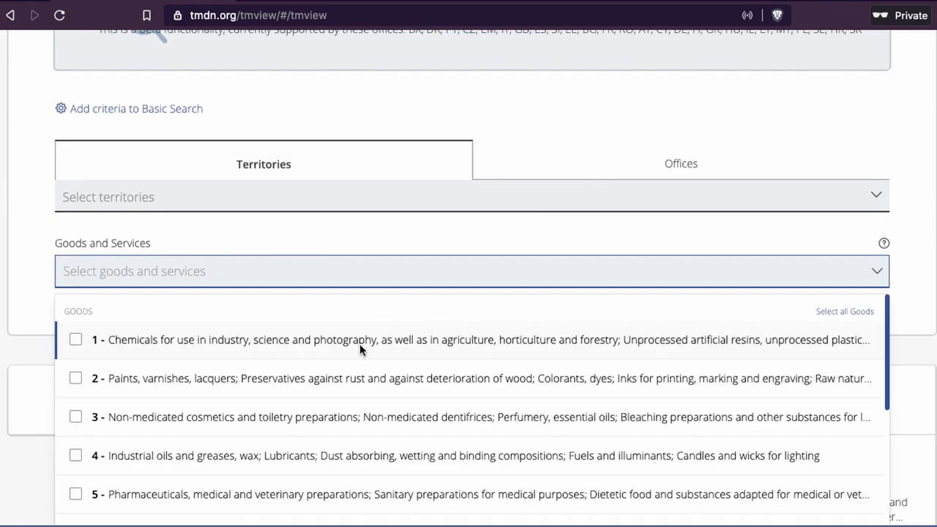
pyautogui.scroll(-20, 300, 428)
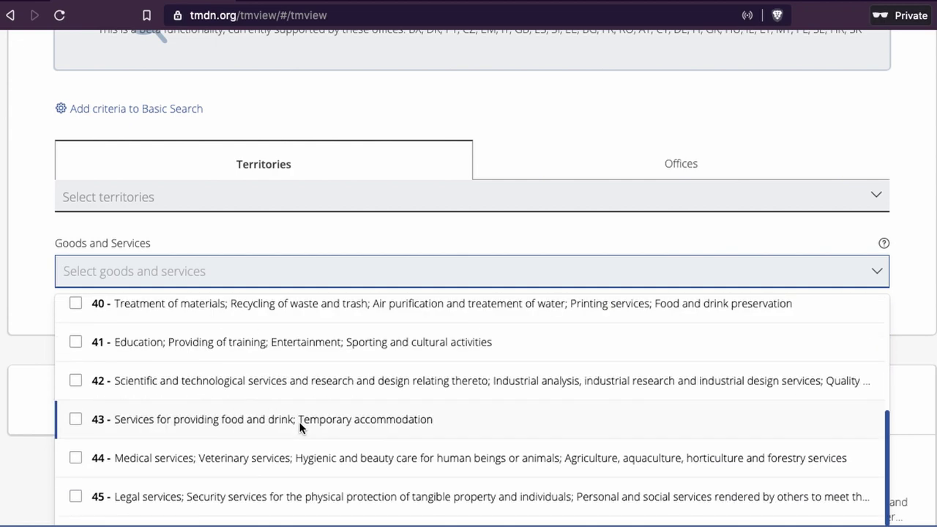
pyautogui.scroll(20, 308, 392)
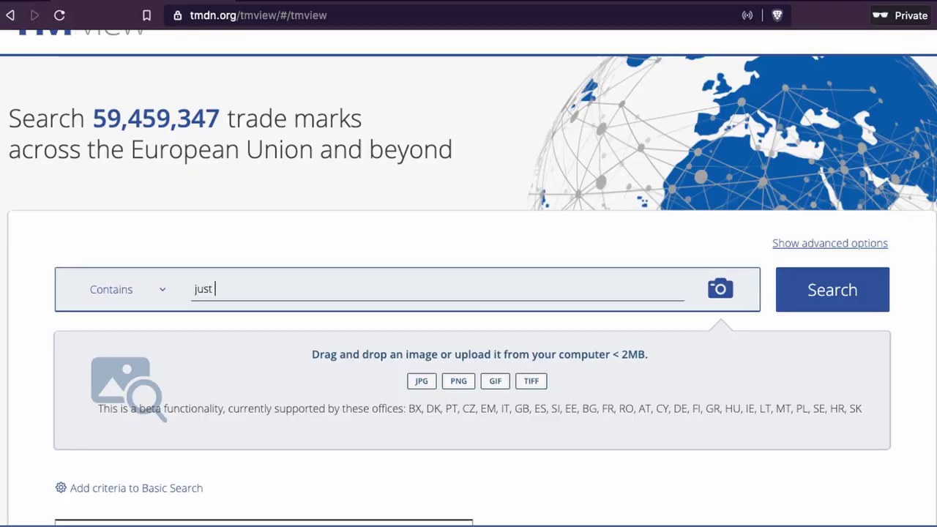
# - Run a Contains search for 'just do it', returning 1,033 trade marks
pyautogui.write('just do it')
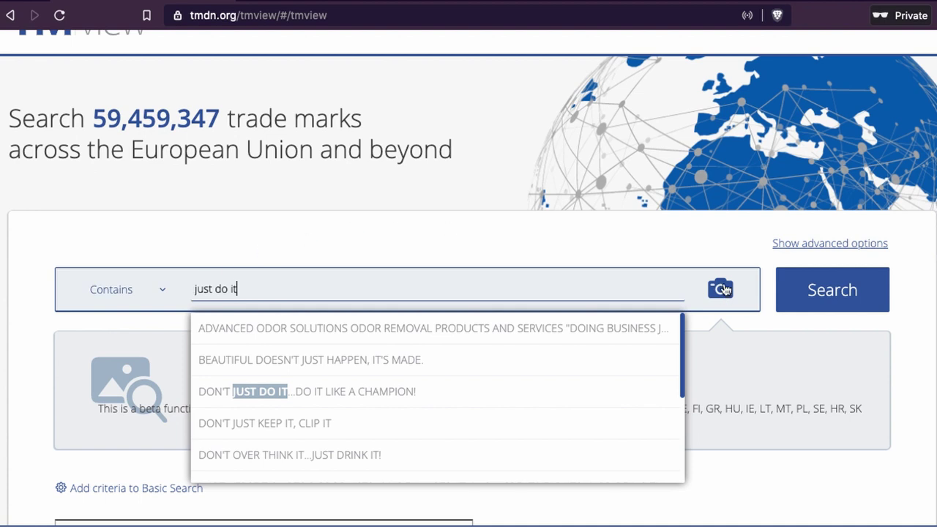
pyautogui.click(718, 254)
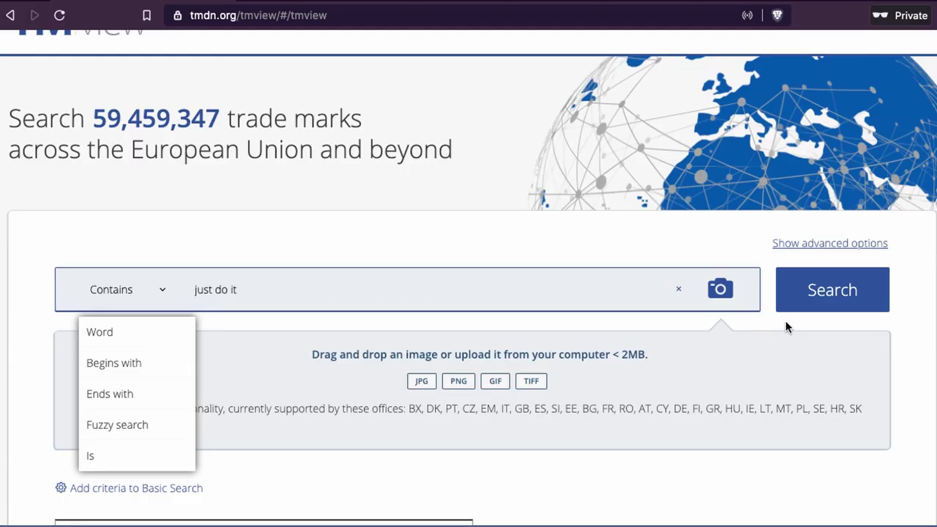
pyautogui.click(840, 303)
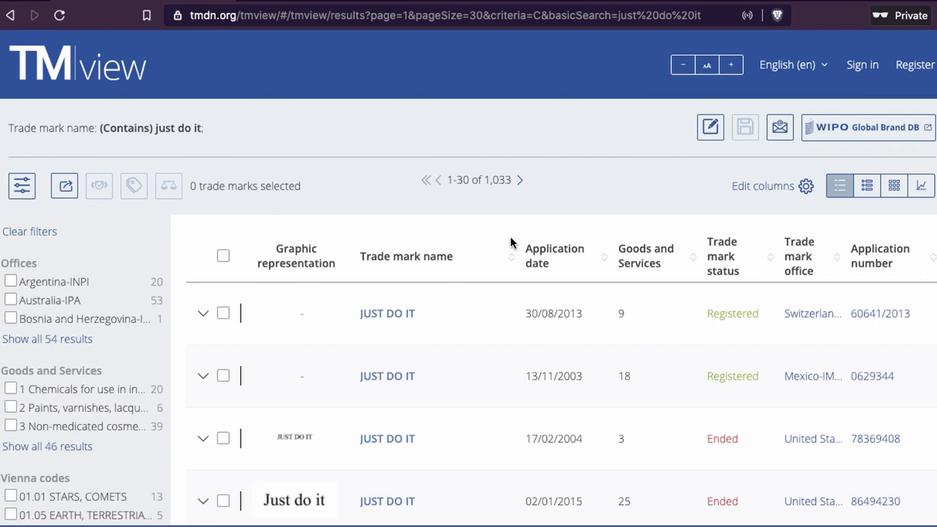
pyautogui.scroll(-15, 412, 387)
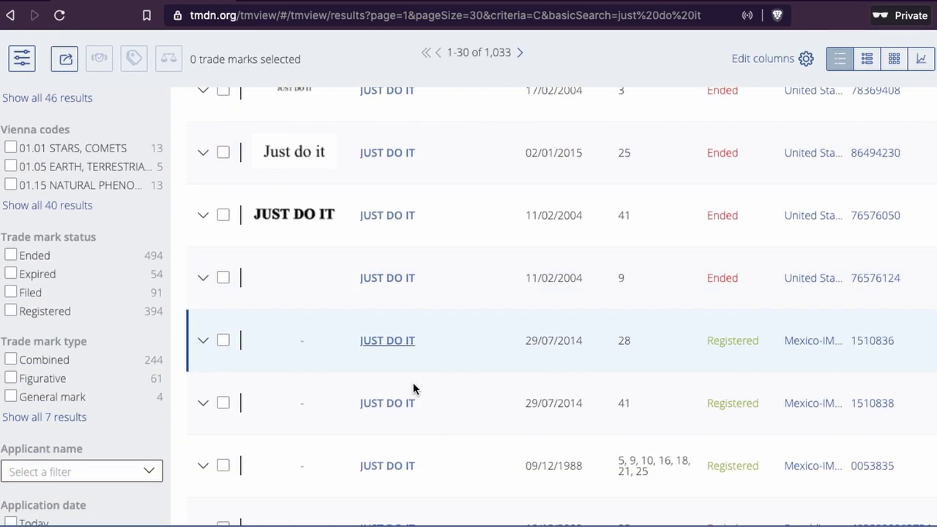
pyautogui.scroll(6, 463, 190)
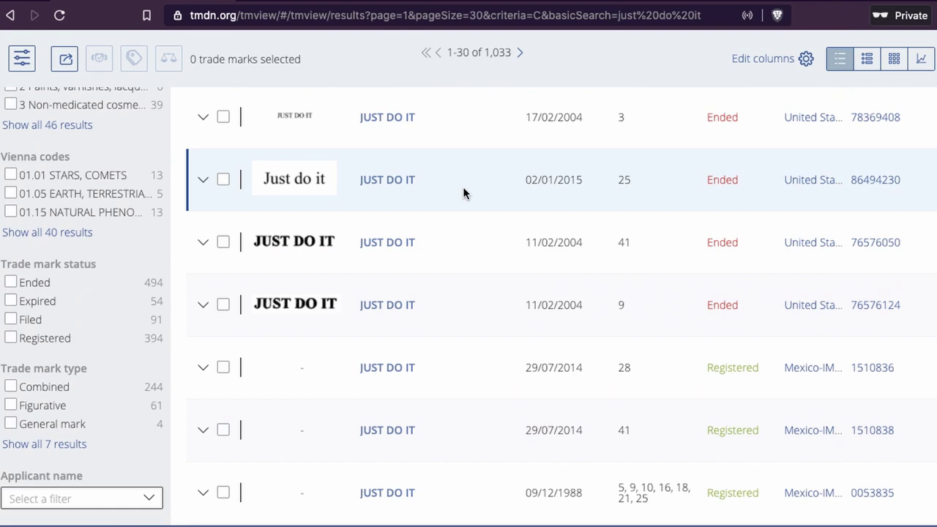
pyautogui.scroll(5, 475, 259)
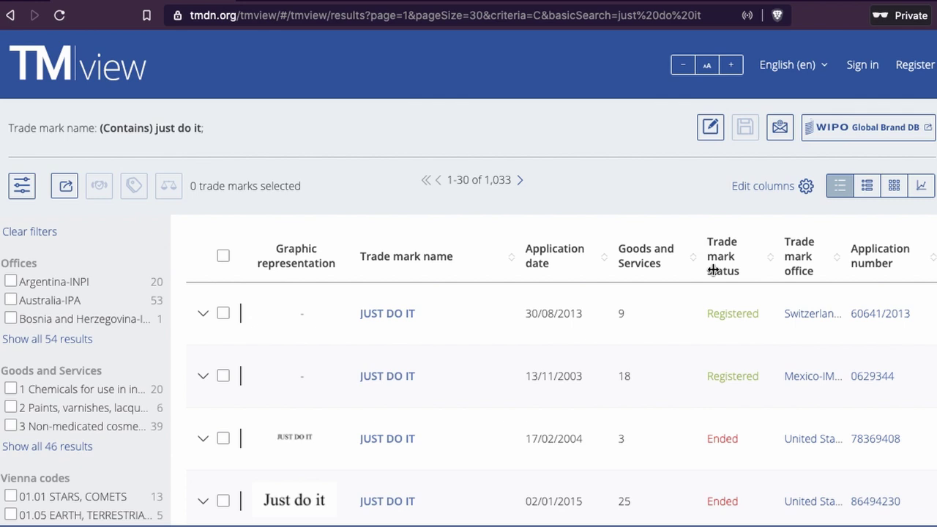
pyautogui.scroll(-3, 703, 329)
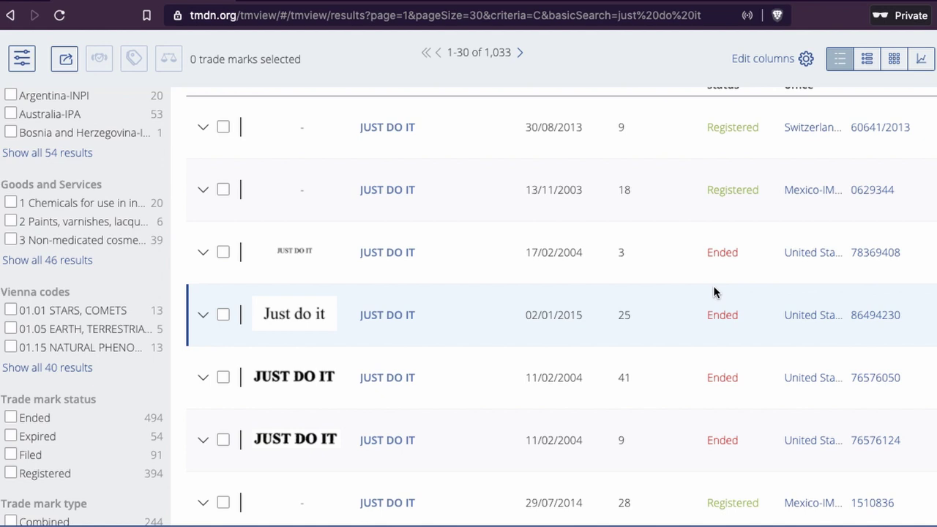
pyautogui.scroll(3, 713, 285)
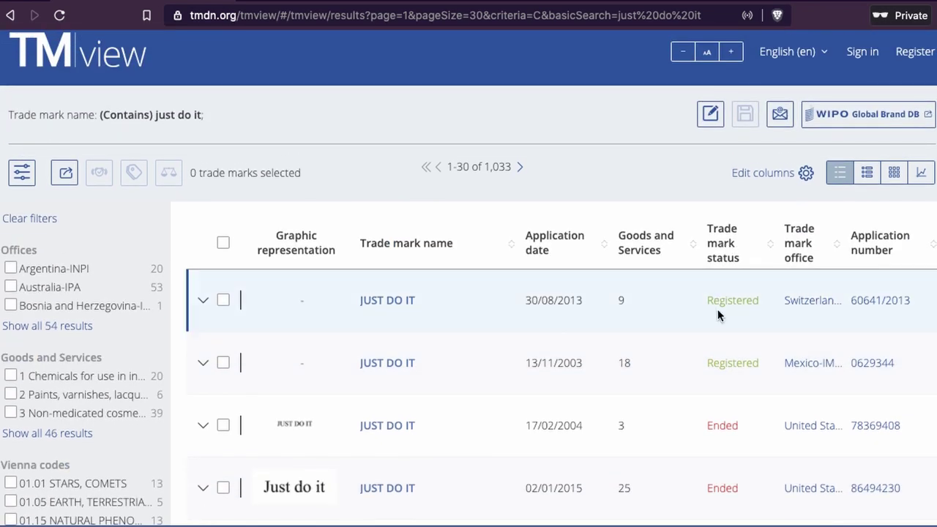
pyautogui.scroll(-4, 590, 406)
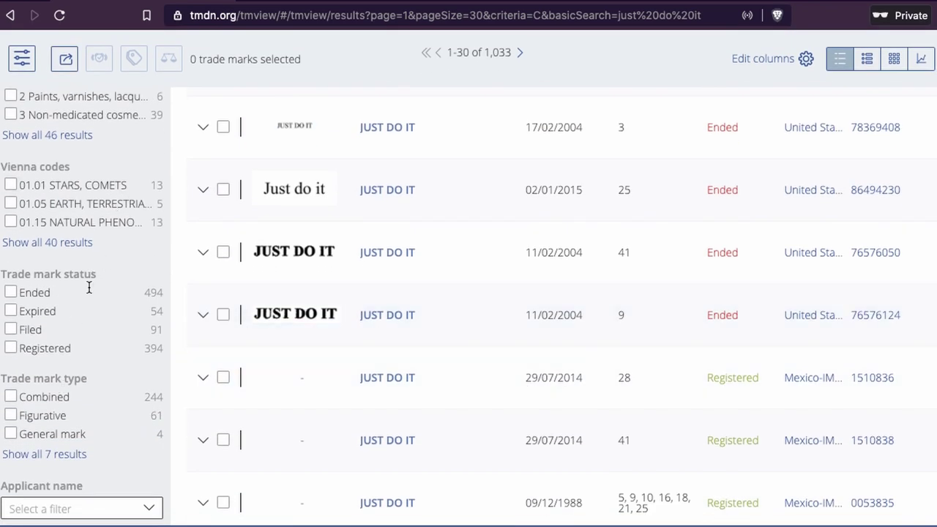
pyautogui.scroll(-5, 87, 316)
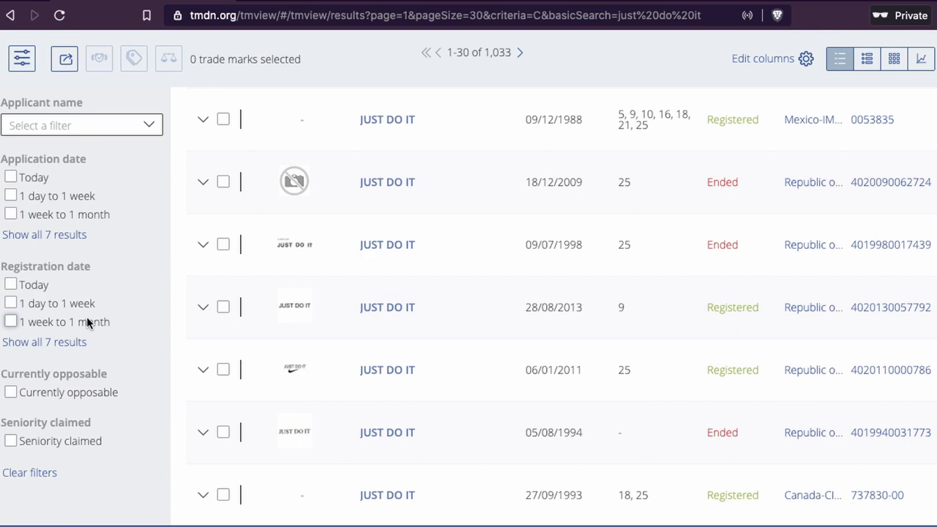
pyautogui.scroll(6, 86, 322)
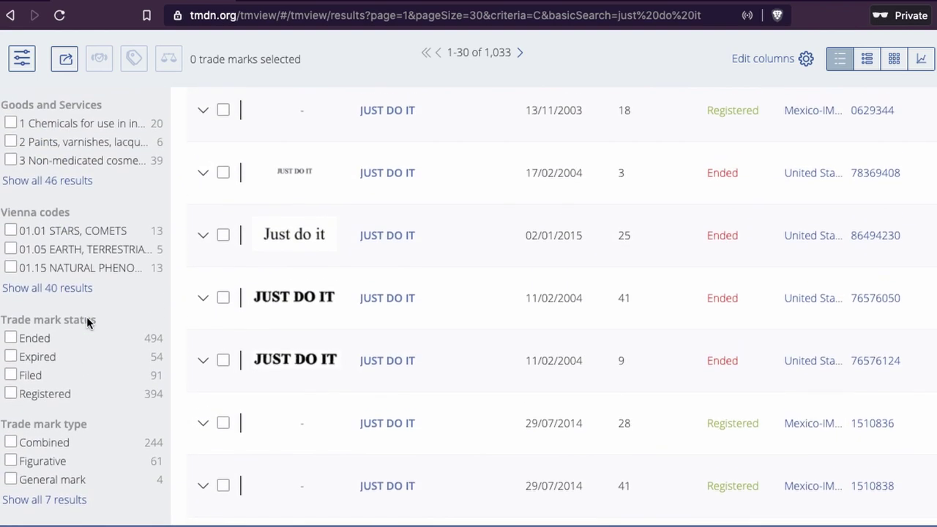
pyautogui.scroll(3, 87, 322)
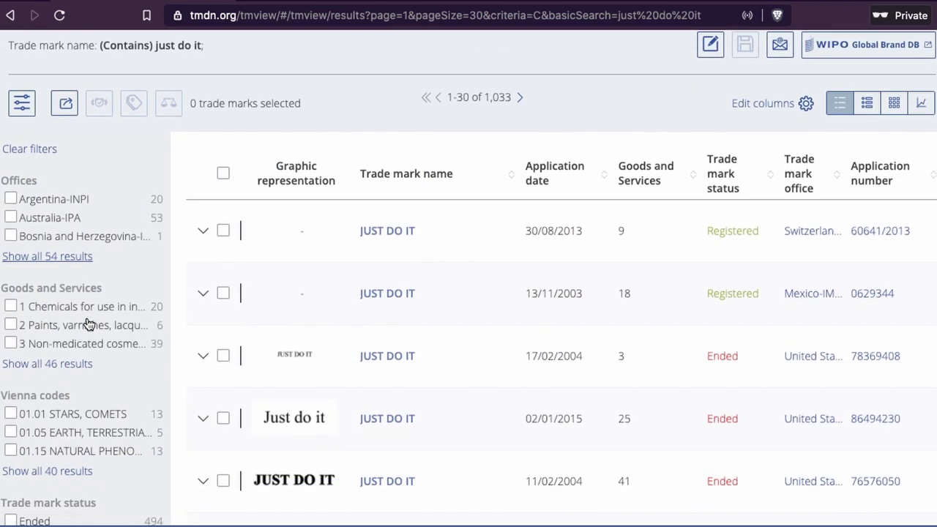
pyautogui.scroll(-3, 86, 322)
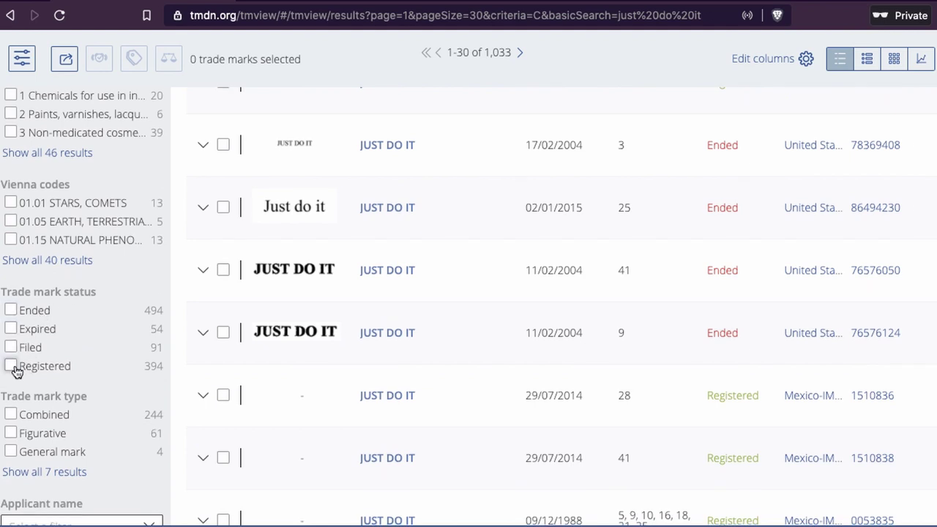
pyautogui.scroll(-3, 246, 376)
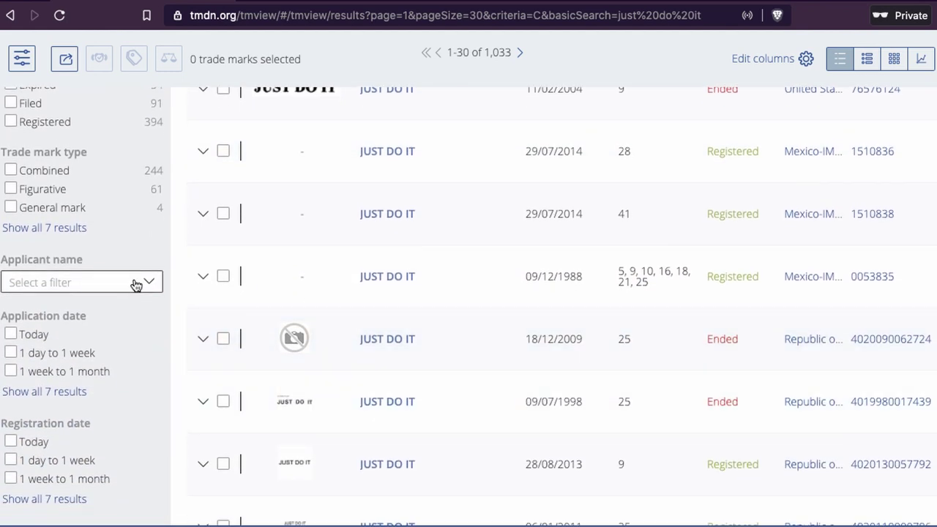
pyautogui.click(135, 285)
pyautogui.scroll(-2, 86, 428)
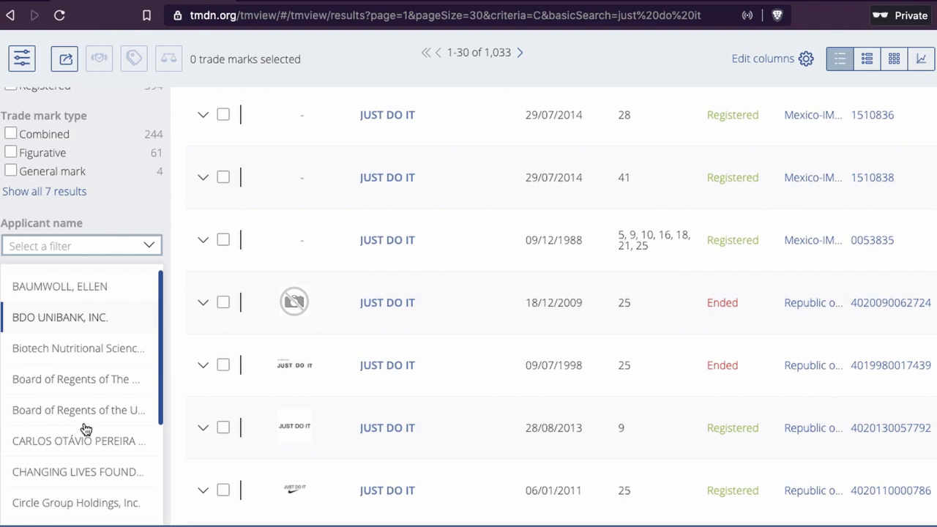
pyautogui.scroll(-10, 86, 428)
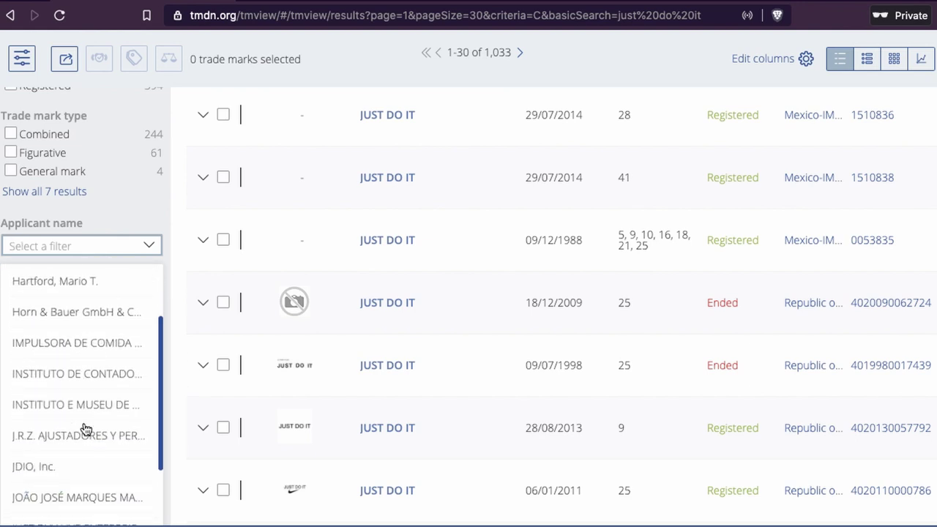
pyautogui.scroll(-10, 86, 429)
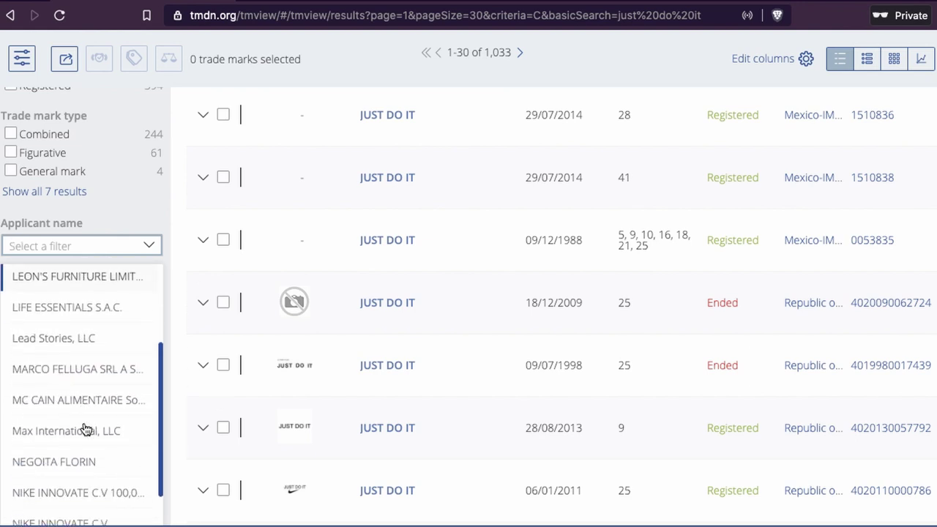
pyautogui.scroll(-2, 84, 432)
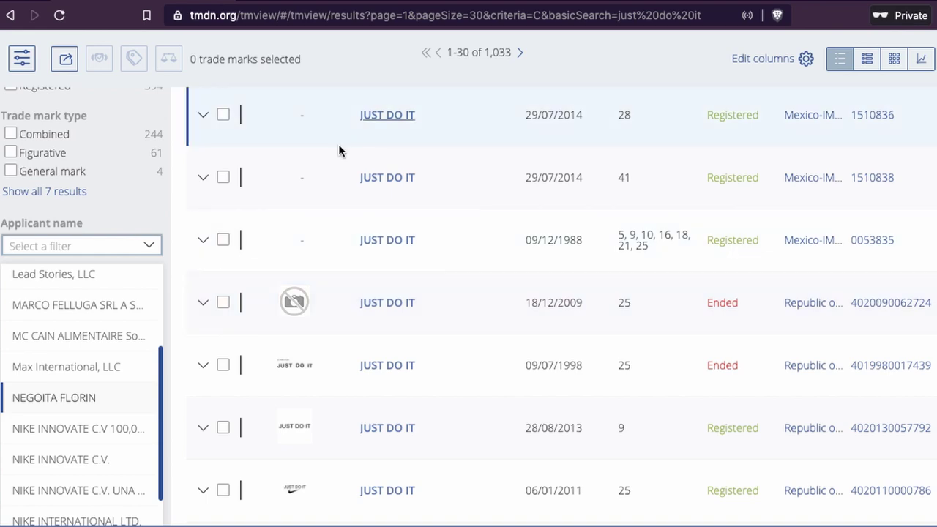
pyautogui.scroll(10, 322, 165)
pyautogui.scroll(-1, 130, 200)
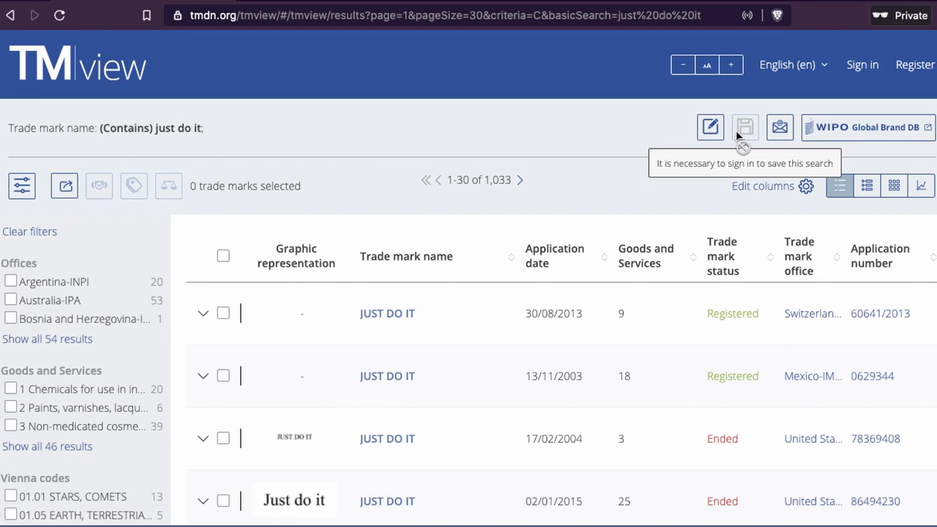
pyautogui.scroll(-3, 776, 340)
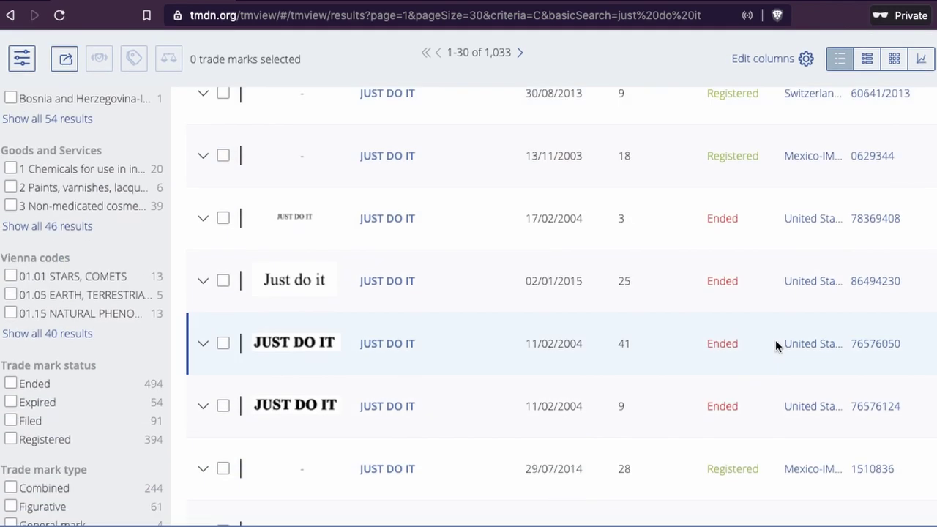
pyautogui.scroll(3, 607, 176)
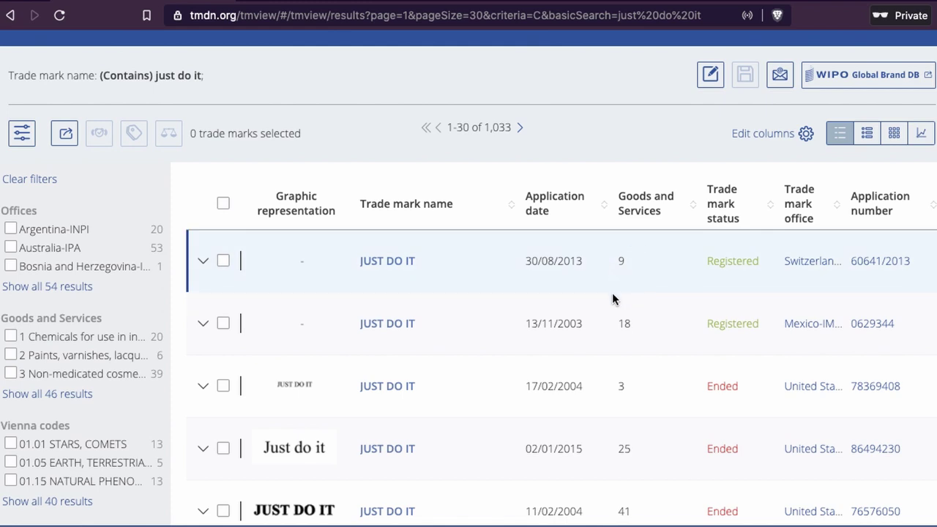
pyautogui.scroll(-1, 612, 296)
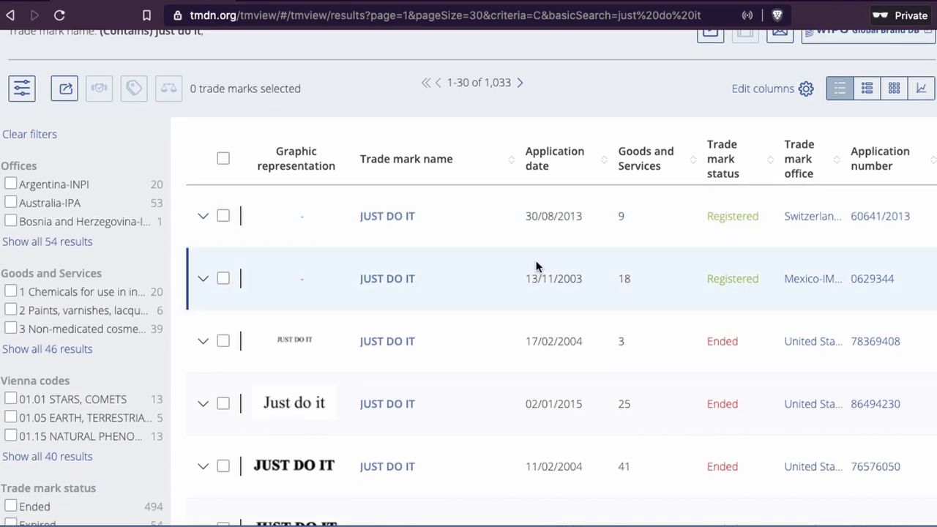